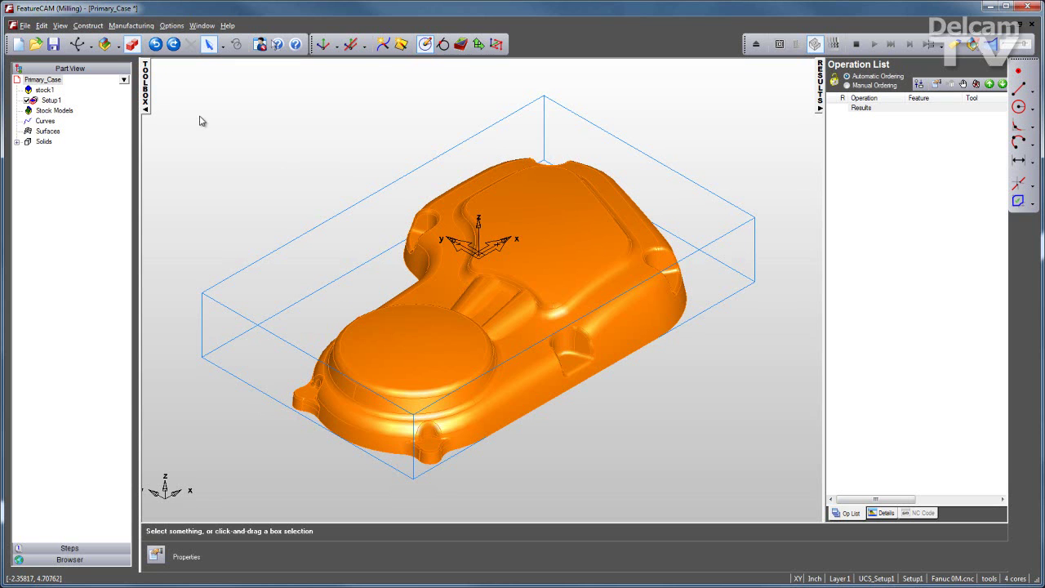
Start a surface milling feature from all surfaces of the case, using combined rough, semi-finish and finish operations
drag(163, 93, 768, 506)
click(461, 44)
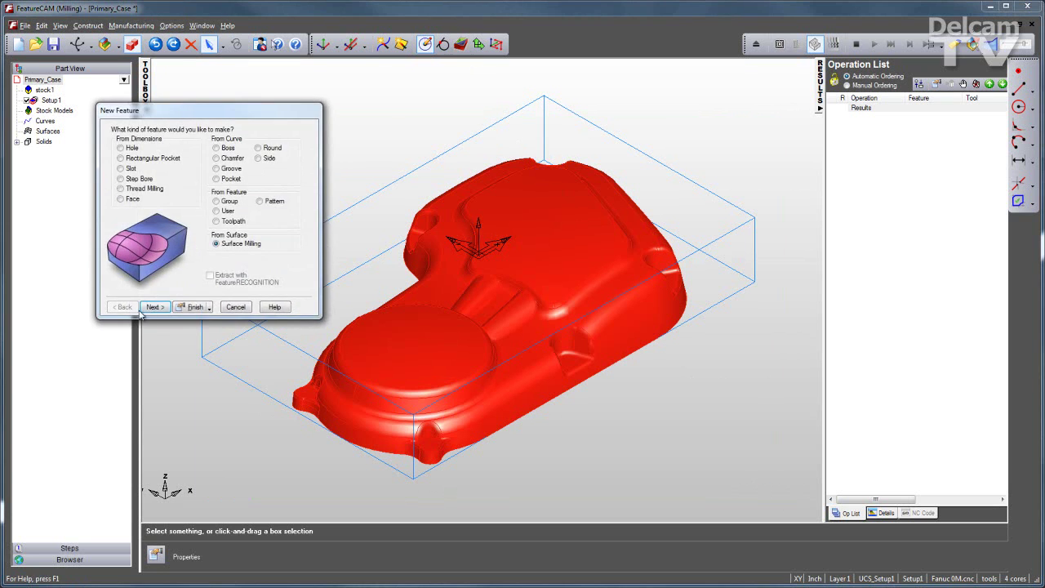
click(152, 307)
click(152, 307)
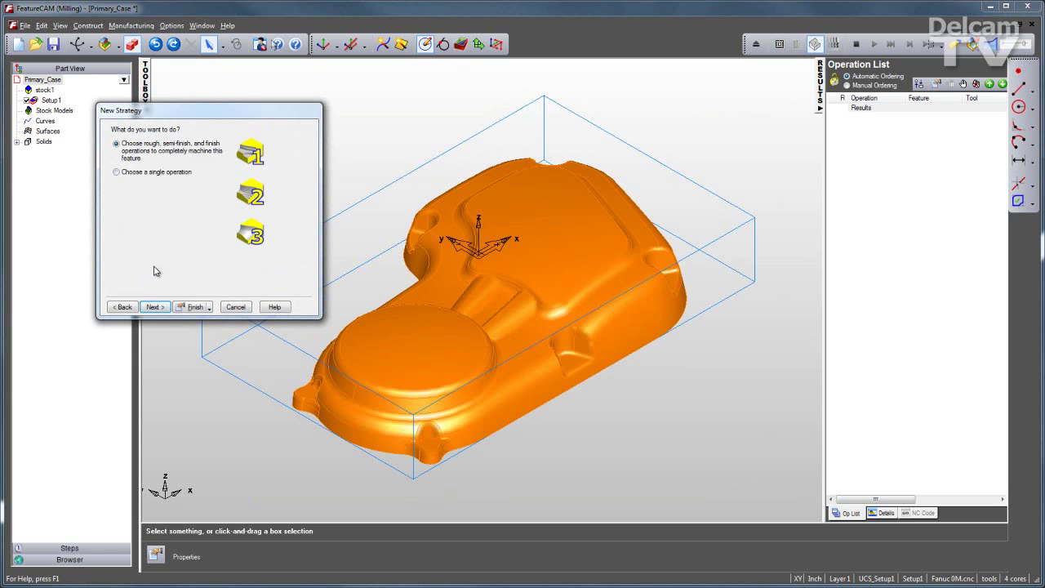
click(152, 307)
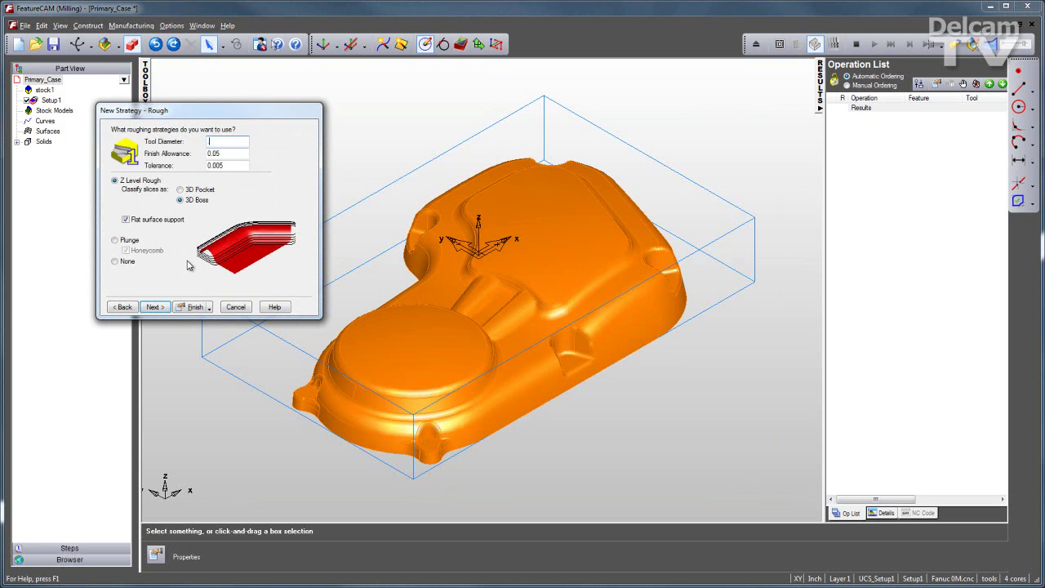
Create the feature with a 0.75 in roughing tool, Z Semi semi-finishing and Horizontal + Vertical finishing
text(.75)
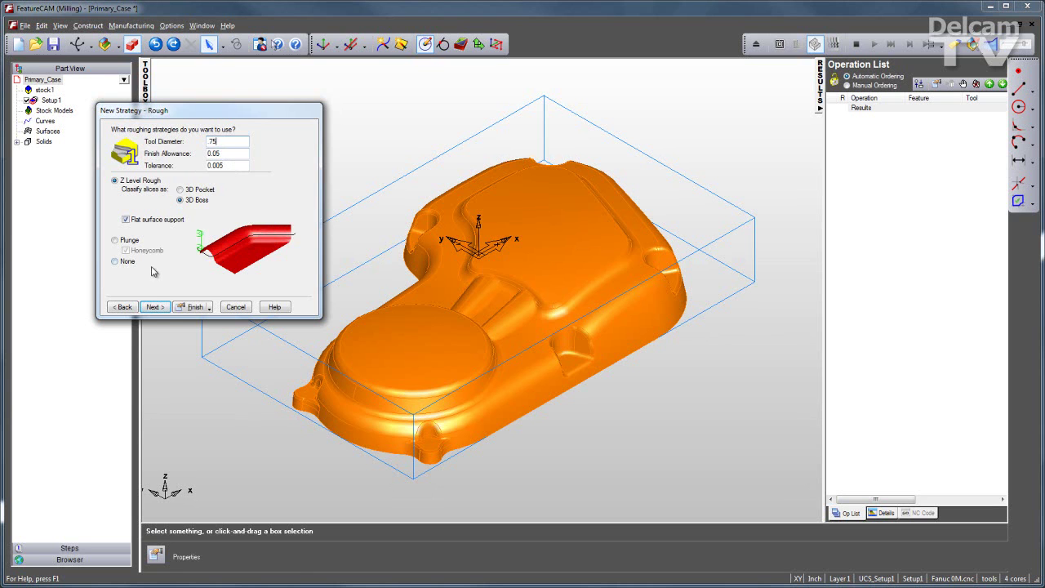
click(153, 307)
click(115, 214)
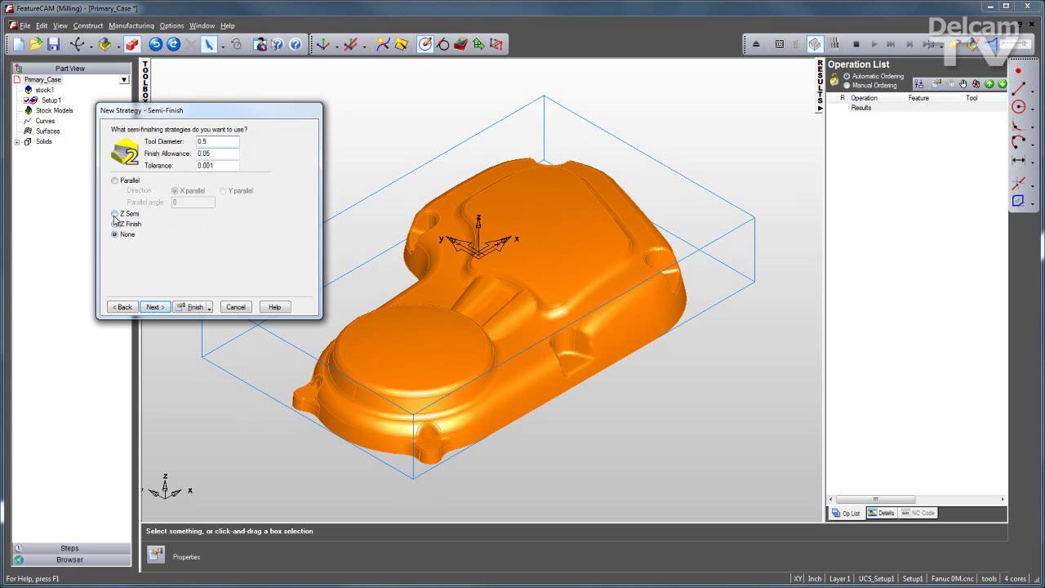
click(154, 306)
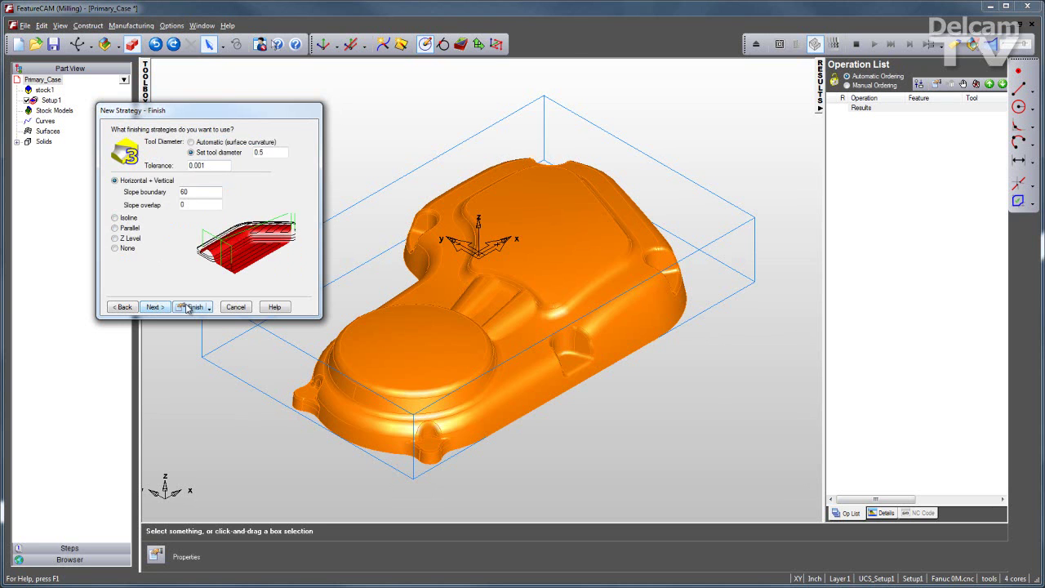
click(188, 308)
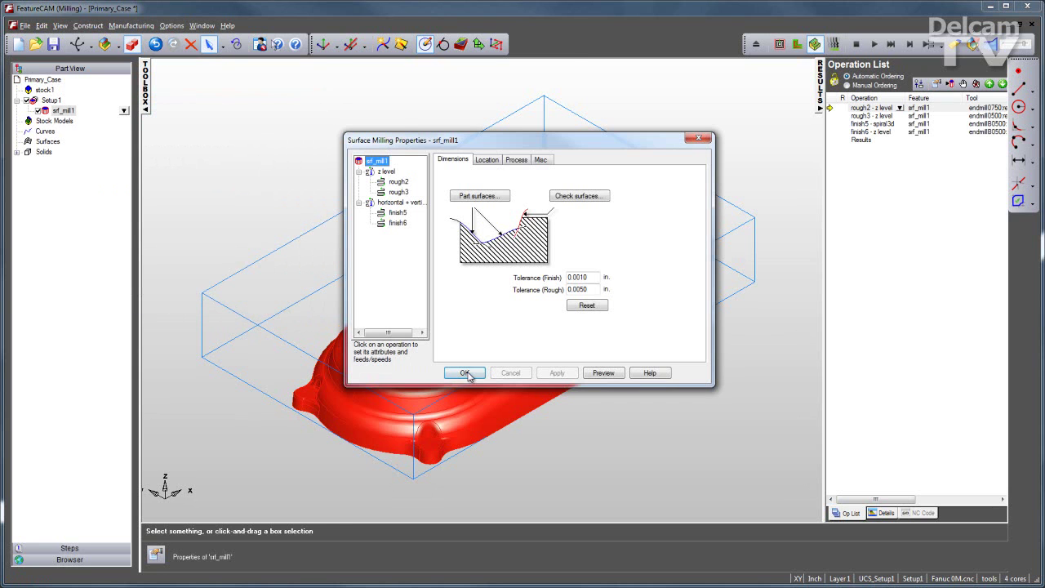
click(465, 373)
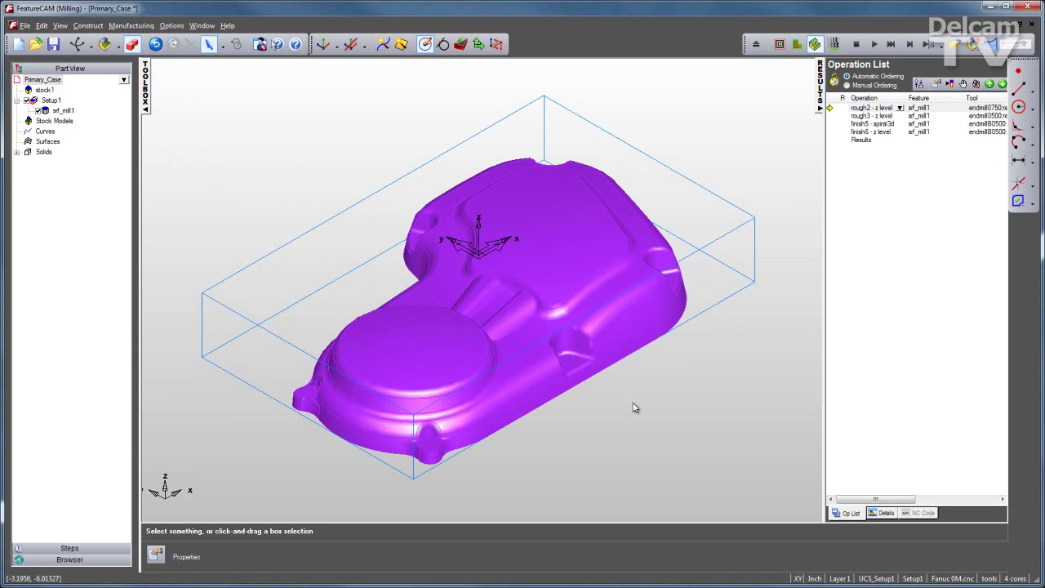
Simulate the case's machining and review its operation details, tool list and NC code
click(872, 44)
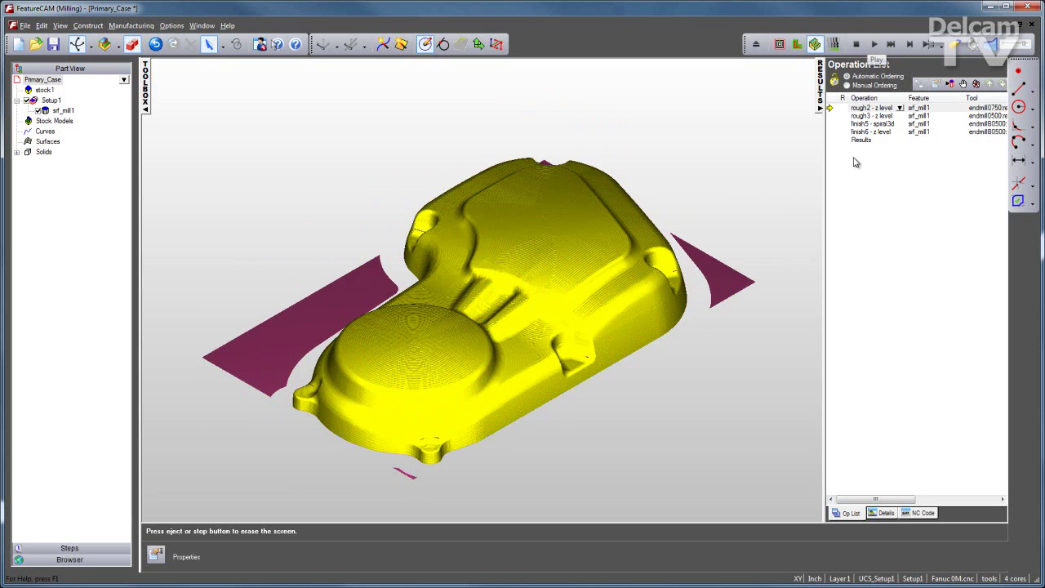
click(886, 512)
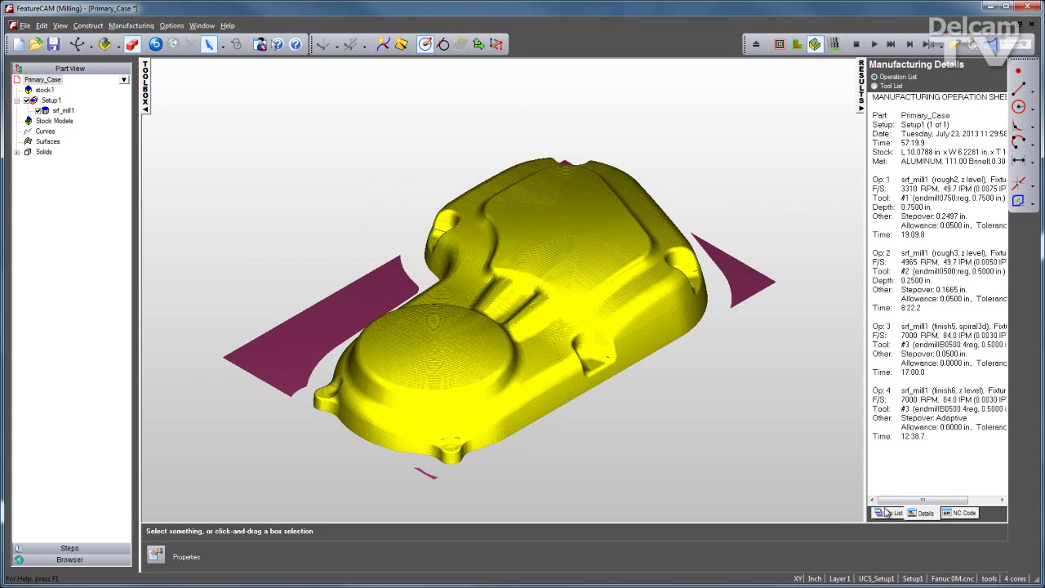
click(875, 87)
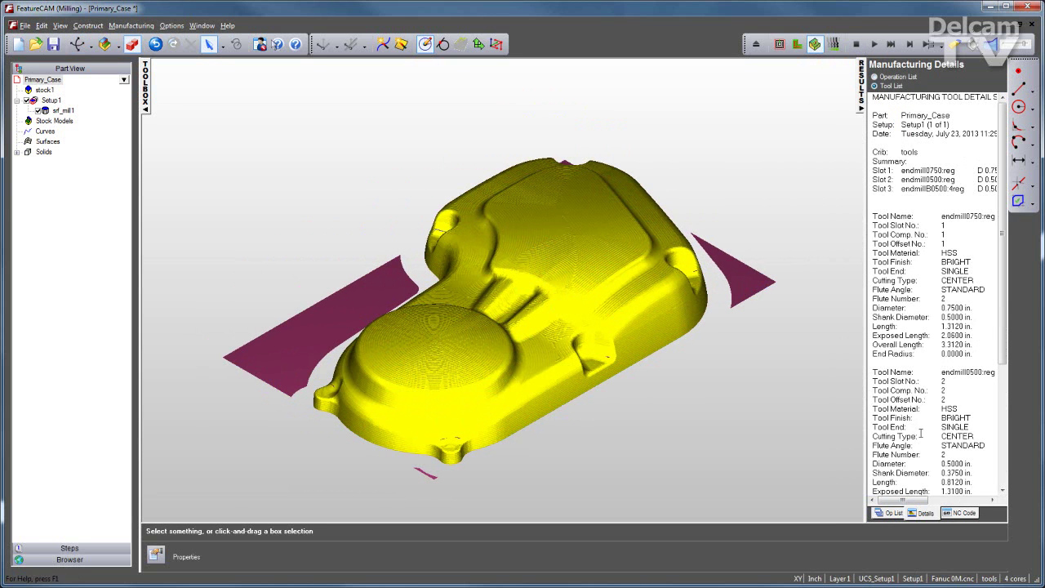
click(963, 513)
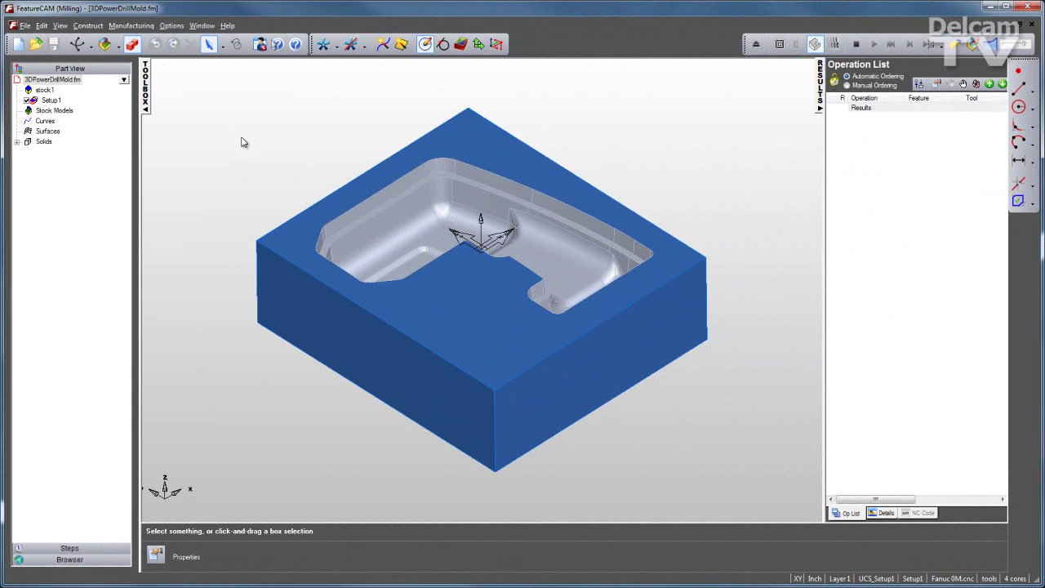
Select all grey cavity faces of the power drill mold by color
click(40, 26)
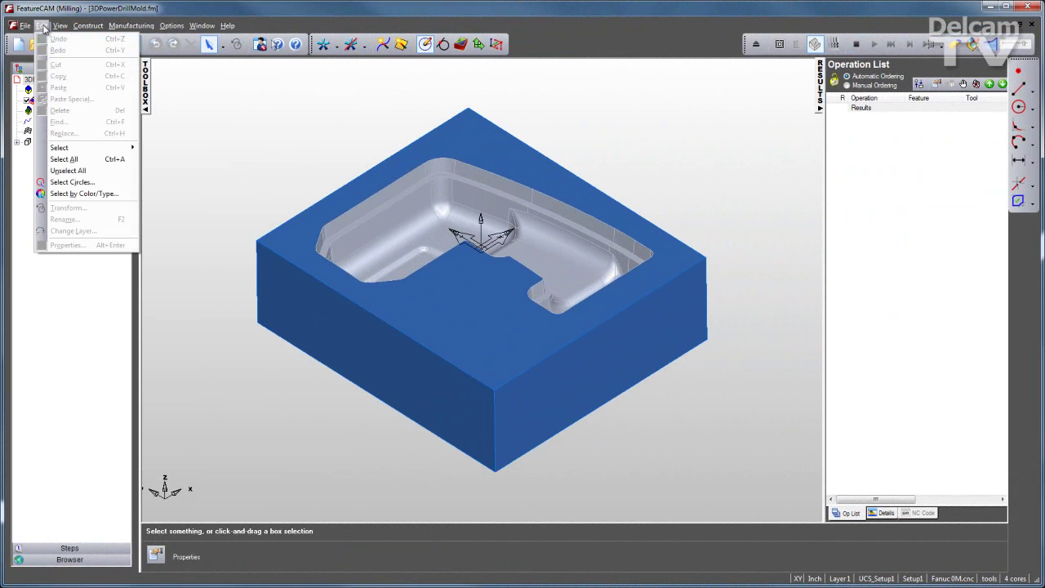
click(78, 196)
click(526, 292)
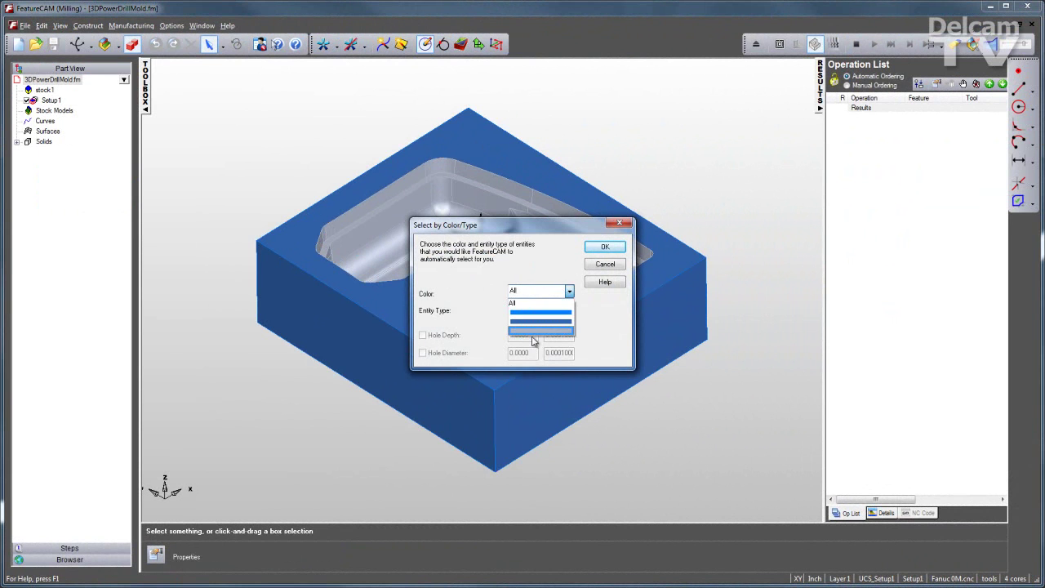
click(533, 334)
click(605, 246)
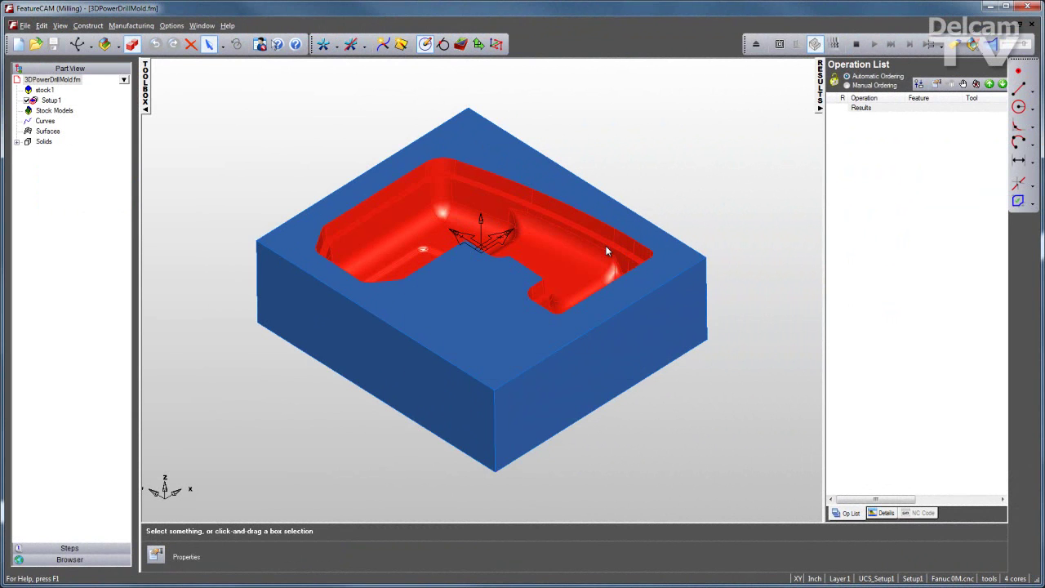
Create a surface milling feature from the selected cavity faces with a single Z Level roughing operation
click(460, 44)
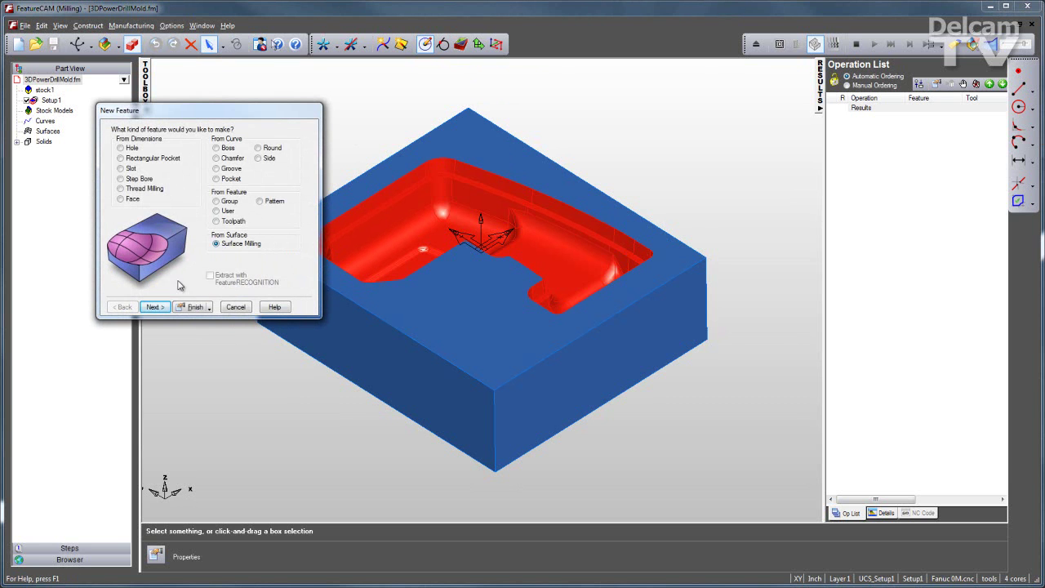
click(155, 307)
click(155, 307)
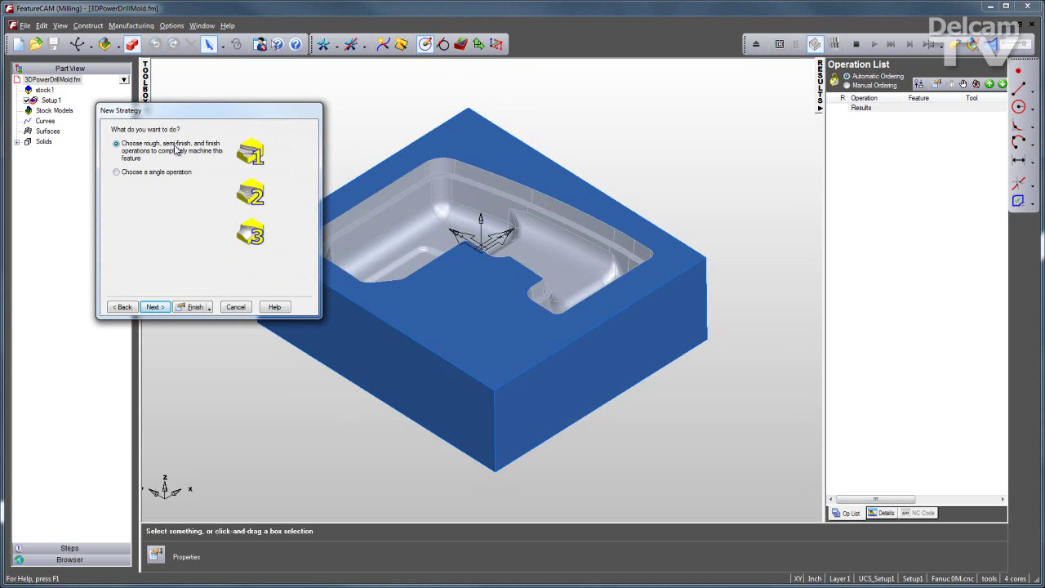
click(118, 173)
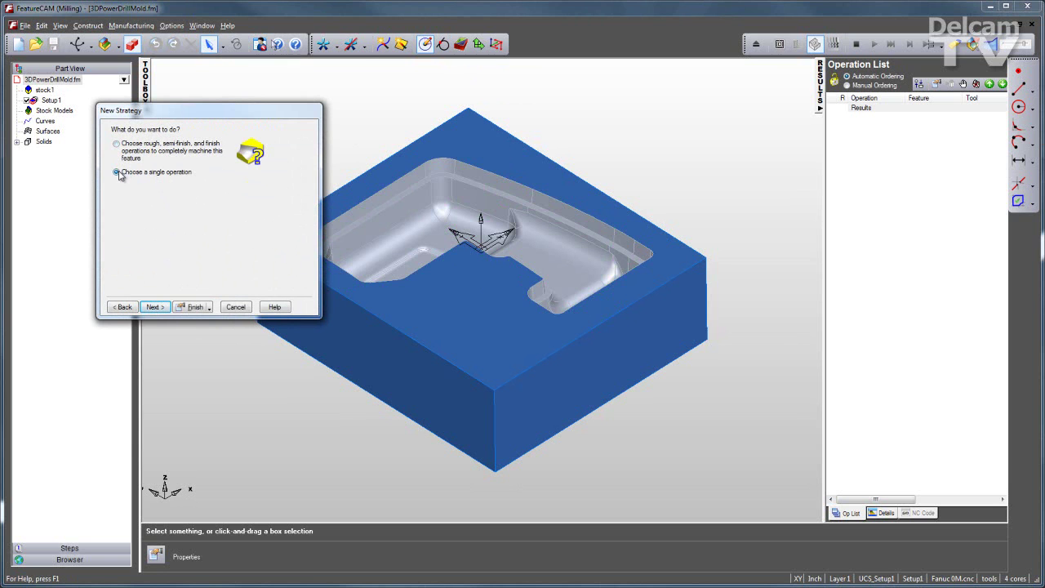
click(153, 307)
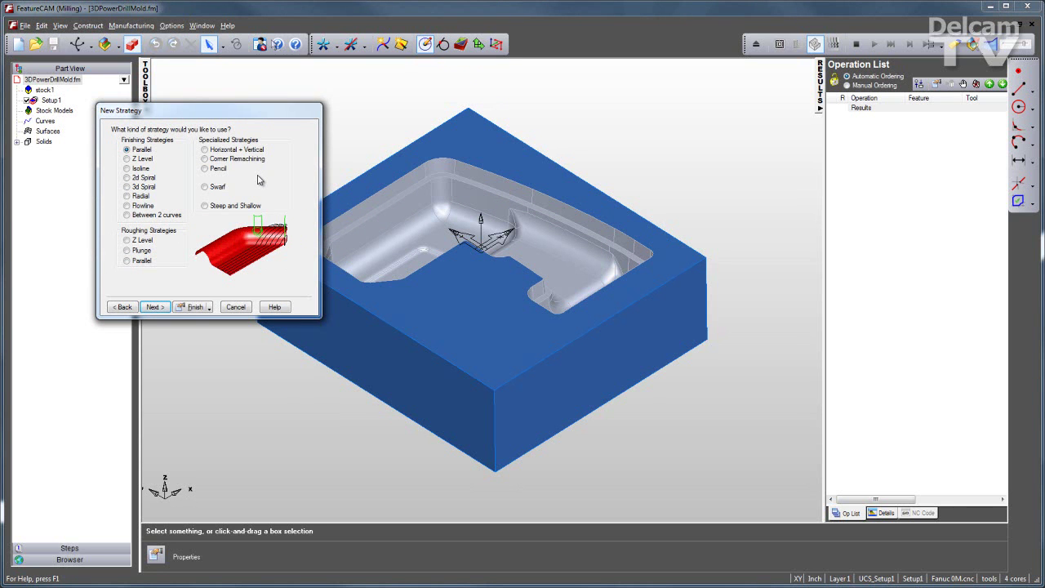
click(126, 240)
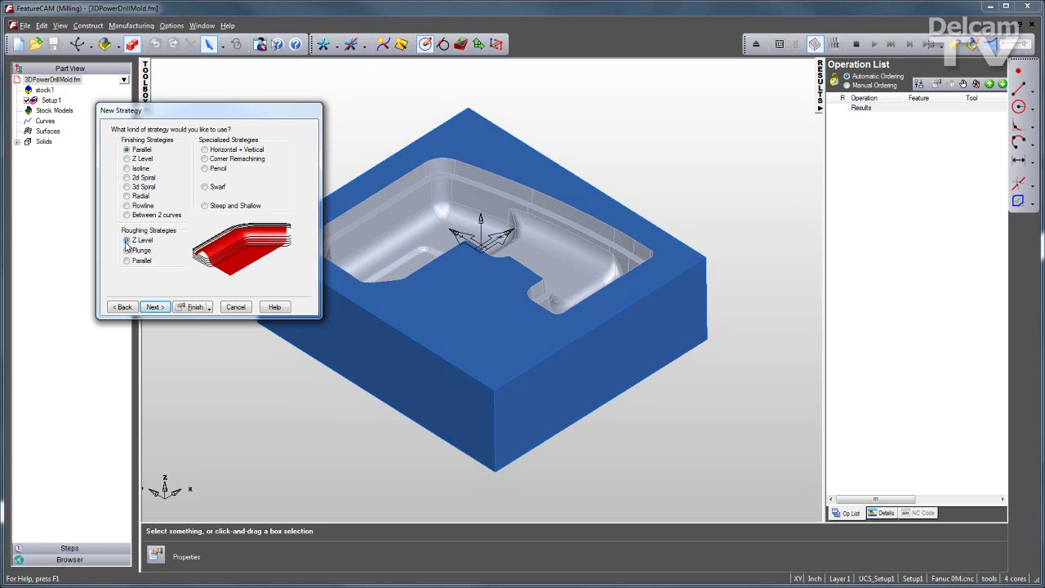
click(191, 307)
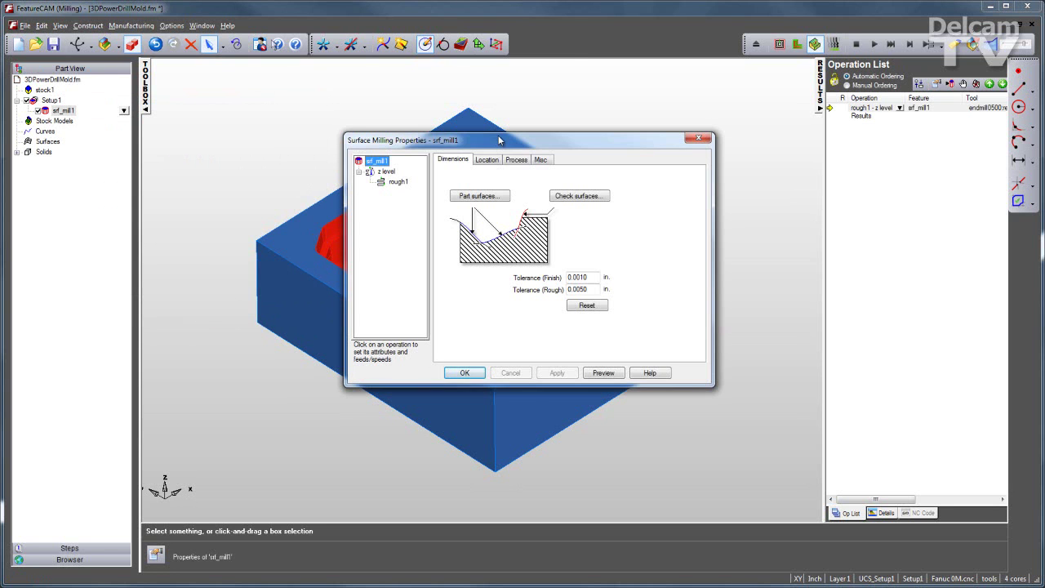
Assign the mold block's top face as a check surface for the milling feature and accept its properties
click(576, 196)
click(297, 243)
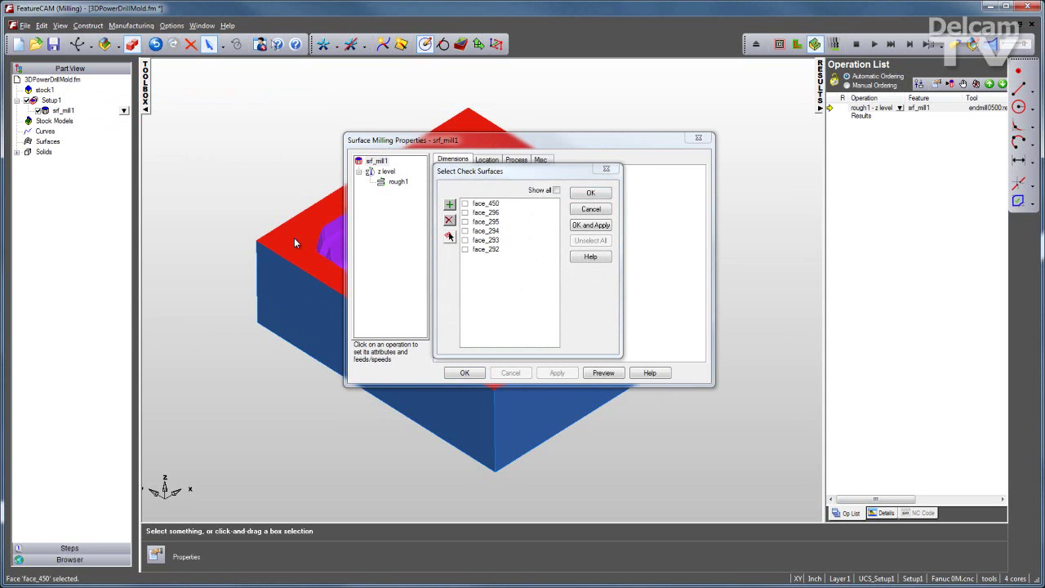
click(589, 225)
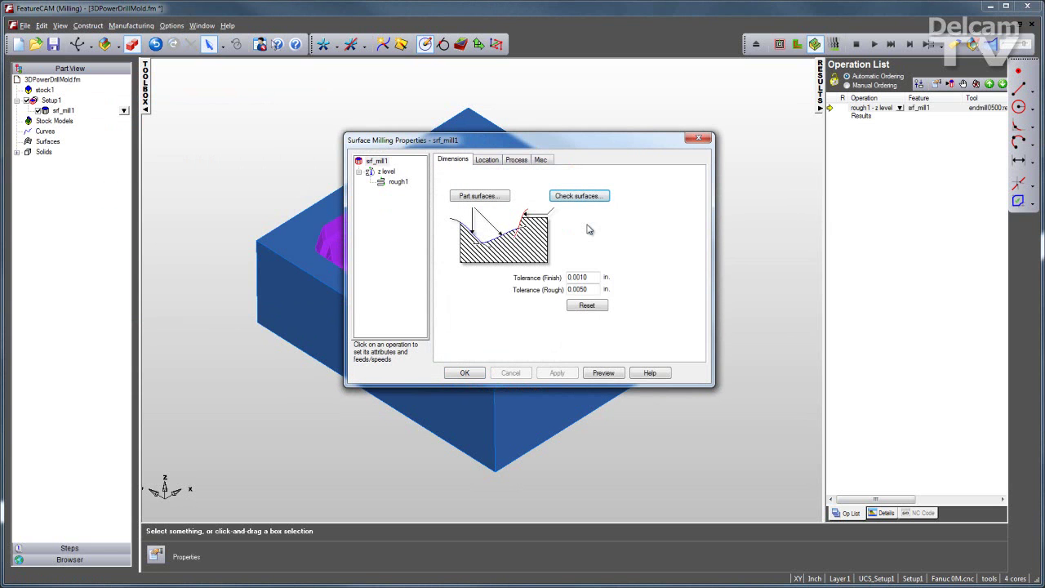
click(463, 373)
Simulate the Z level roughing operation, inspect the roughed cavity and end the simulation
click(873, 44)
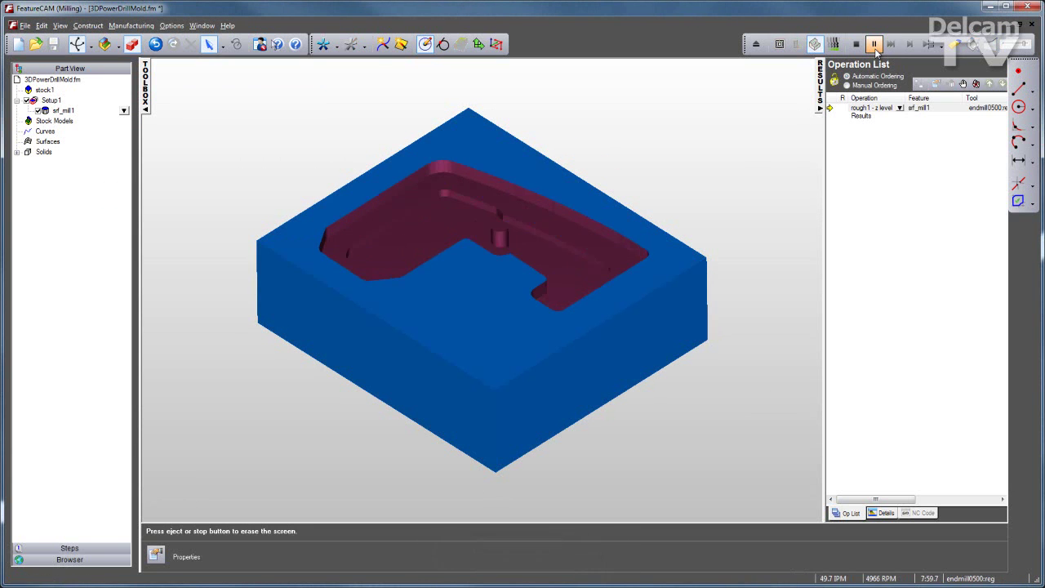
mouse_move(602, 168)
mouse_down()
mouse_move(618, 196)
mouse_move(553, 217)
mouse_move(618, 169)
mouse_up()
click(856, 44)
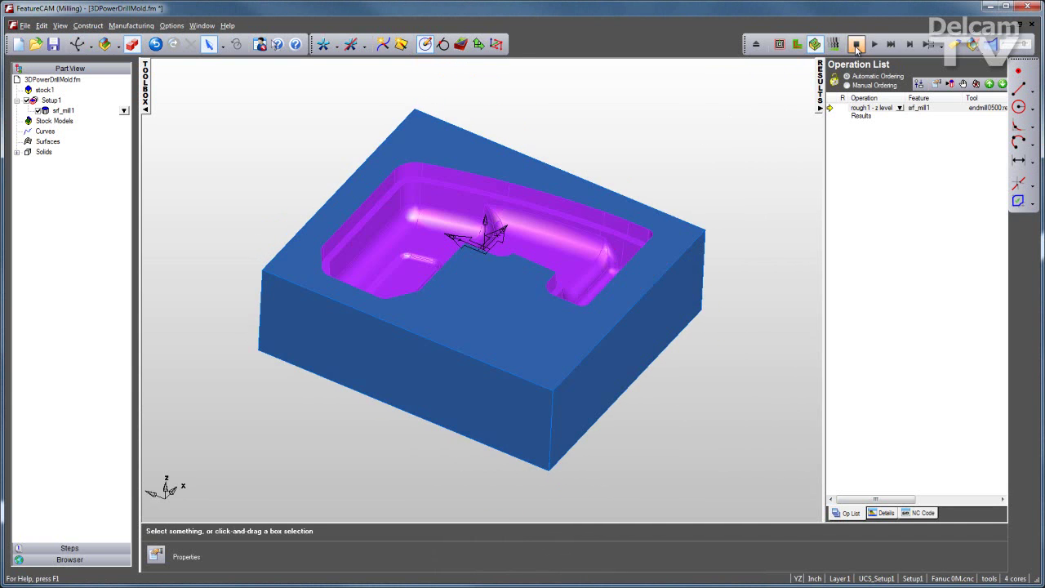
Add a Steep and Shallow finishing operation to the srf_mill1 feature
double_click(62, 112)
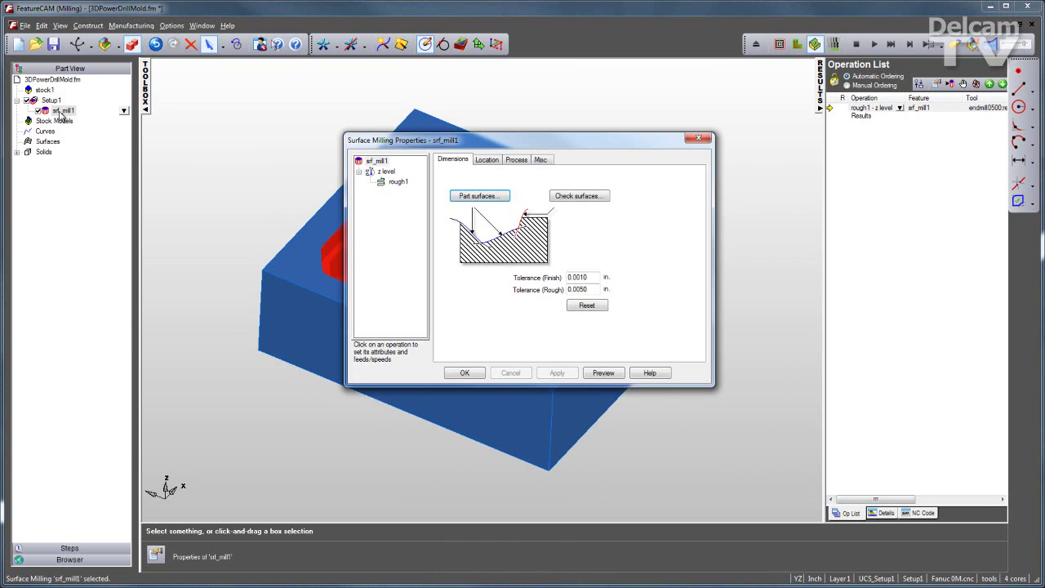
click(517, 160)
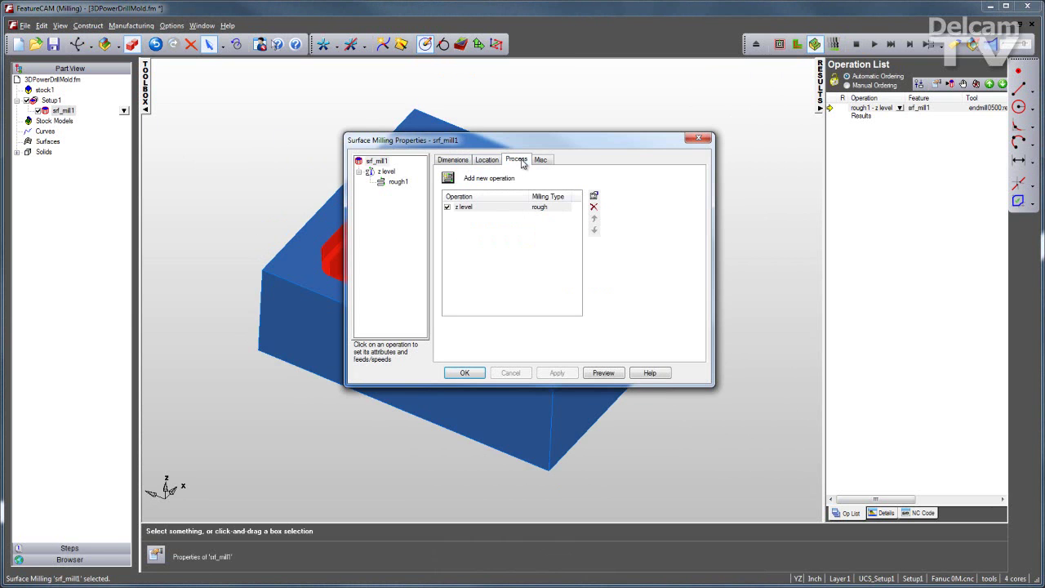
click(448, 179)
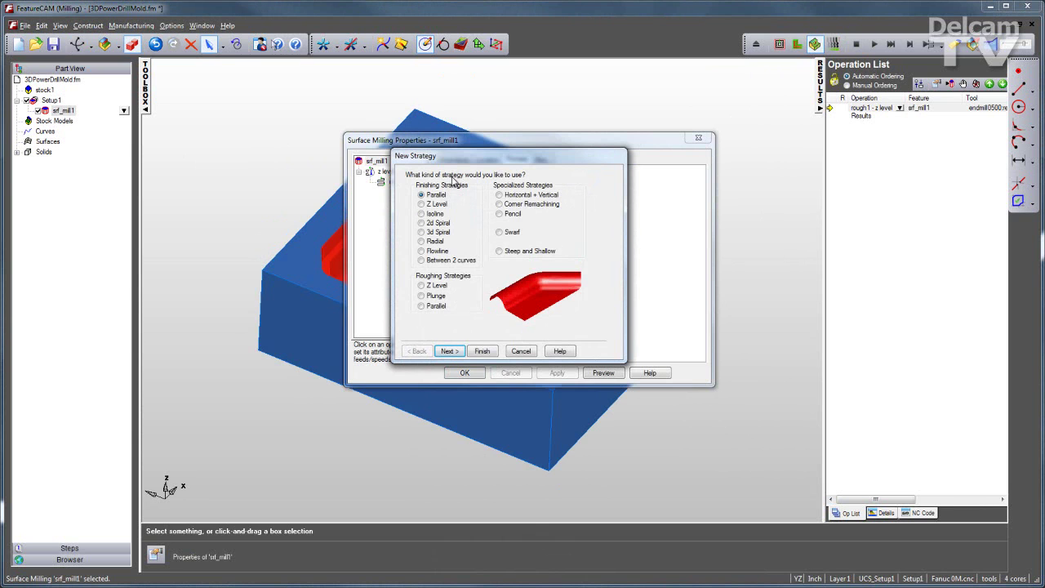
click(499, 251)
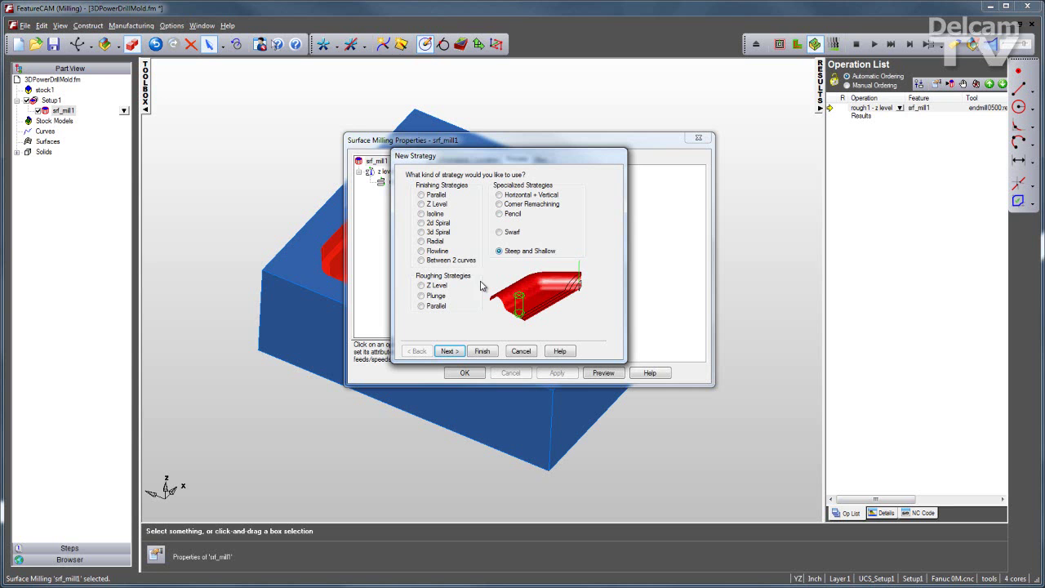
click(481, 352)
click(472, 372)
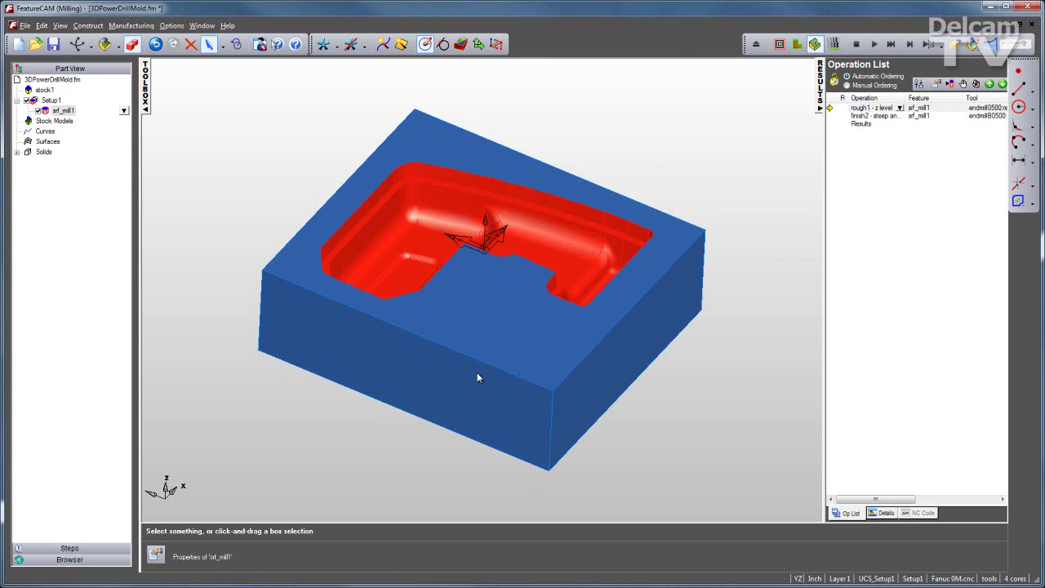
Simulate the roughing and finishing operations, examine the part comparison of the machined cavity and end the simulation
click(874, 44)
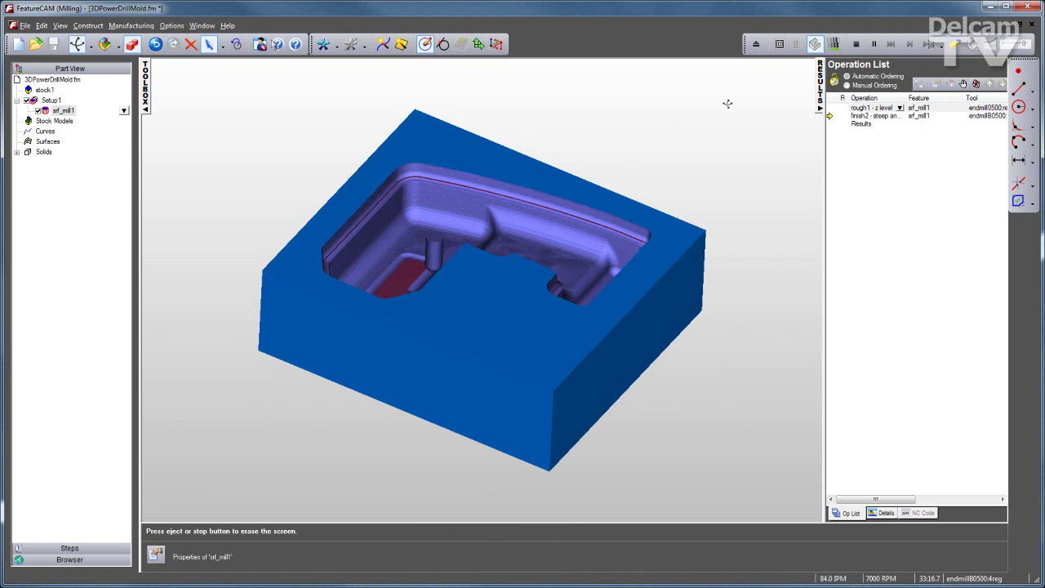
drag(616, 174, 520, 253)
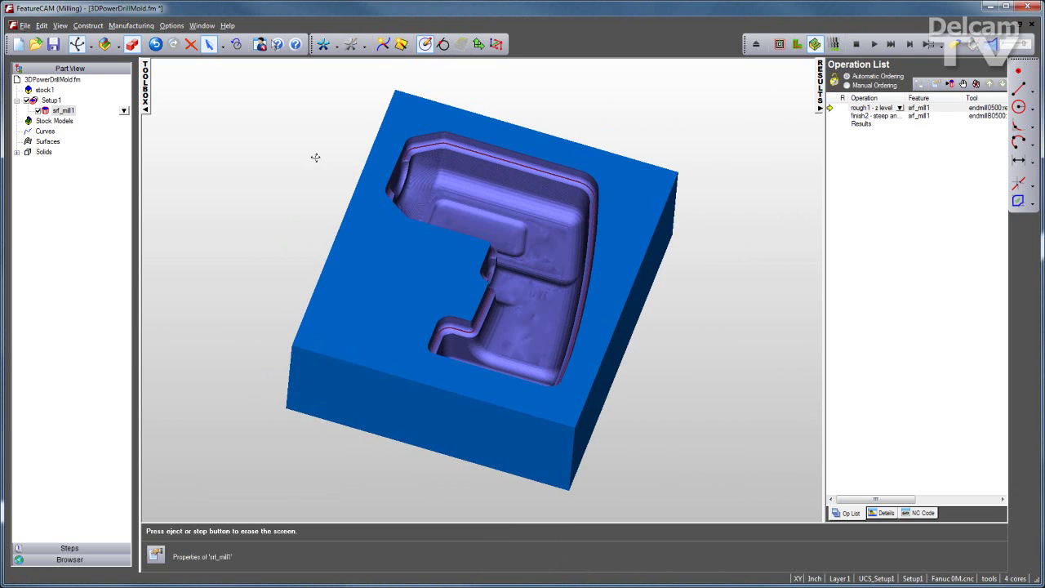
click(60, 25)
mouse_move(69, 40)
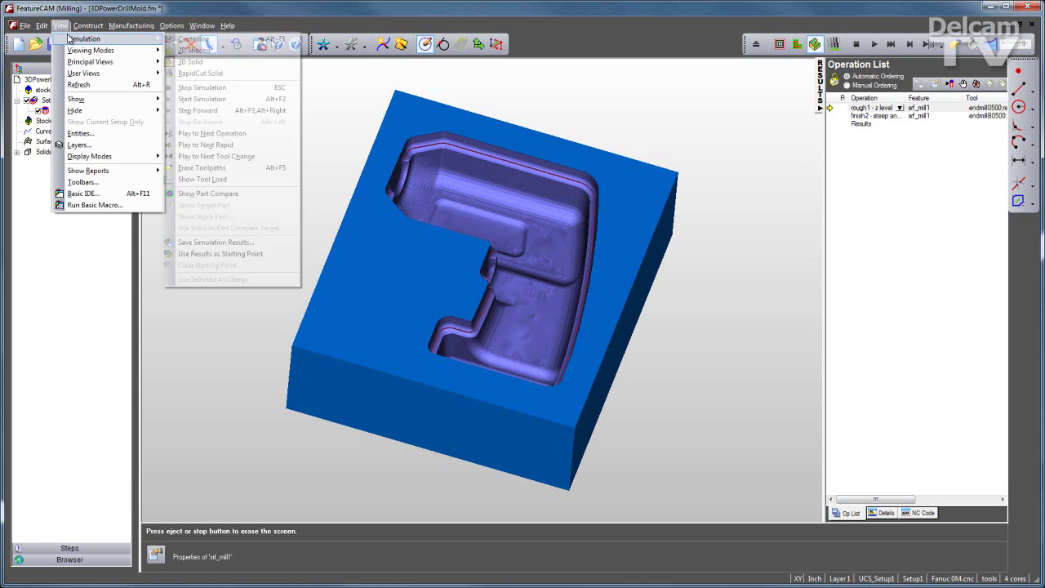
click(229, 196)
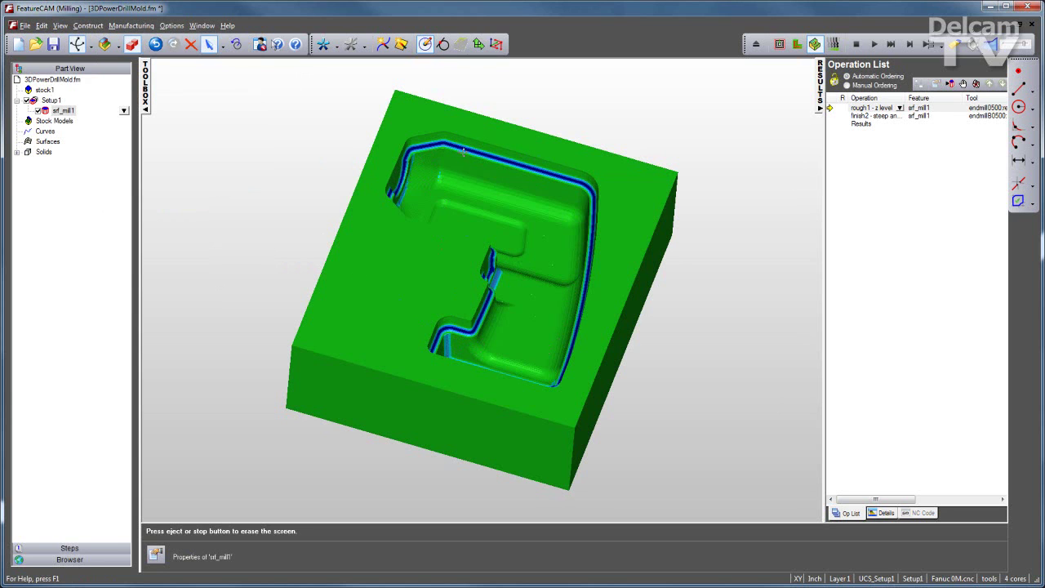
click(855, 44)
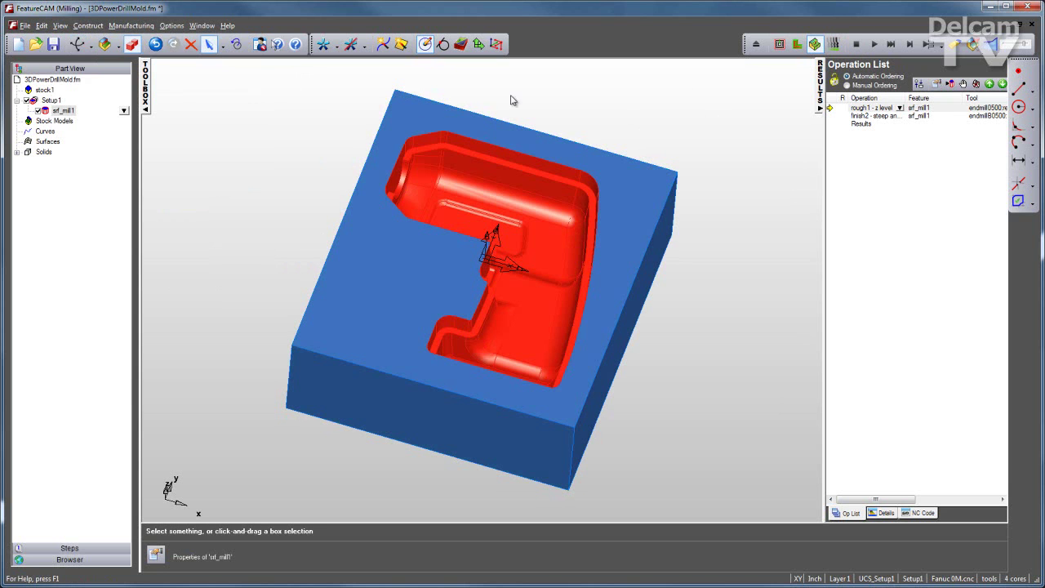
Add a Corner Remachining finishing operation to the srf_mill1 feature with the Multi pencil option and default previous-tool settings, and accept the feature properties
double_click(63, 112)
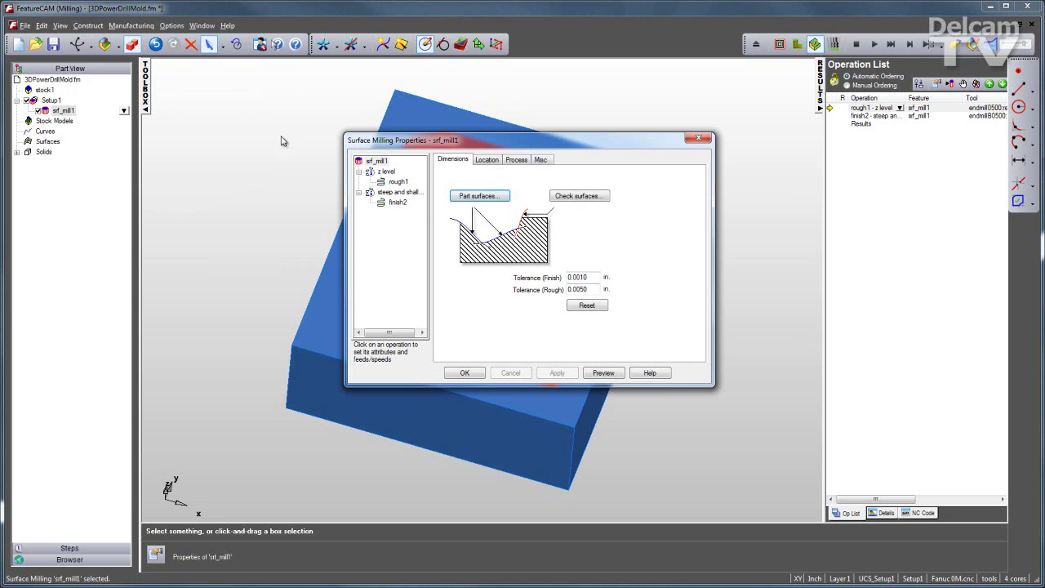
click(516, 160)
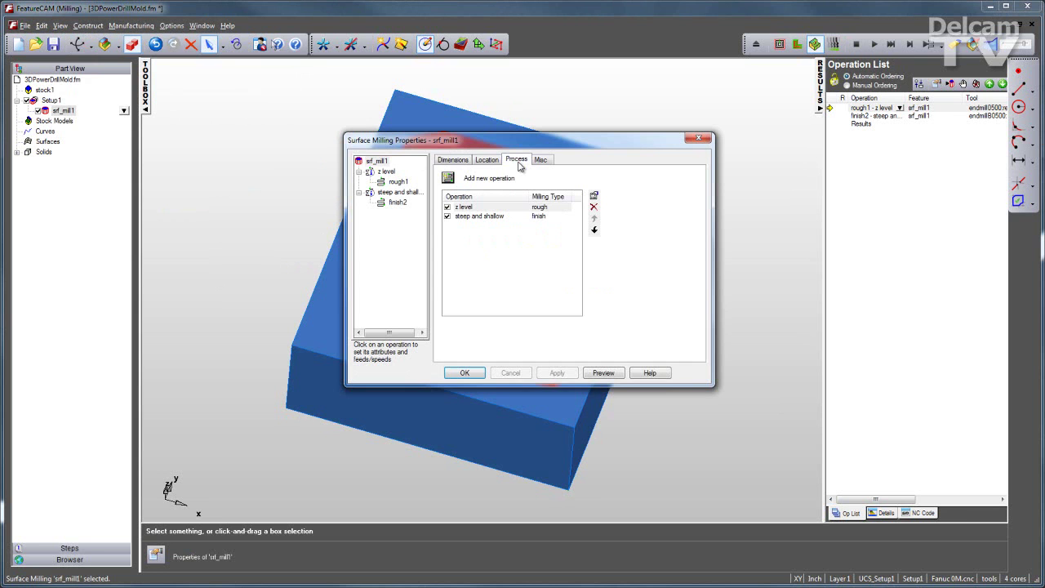
click(448, 179)
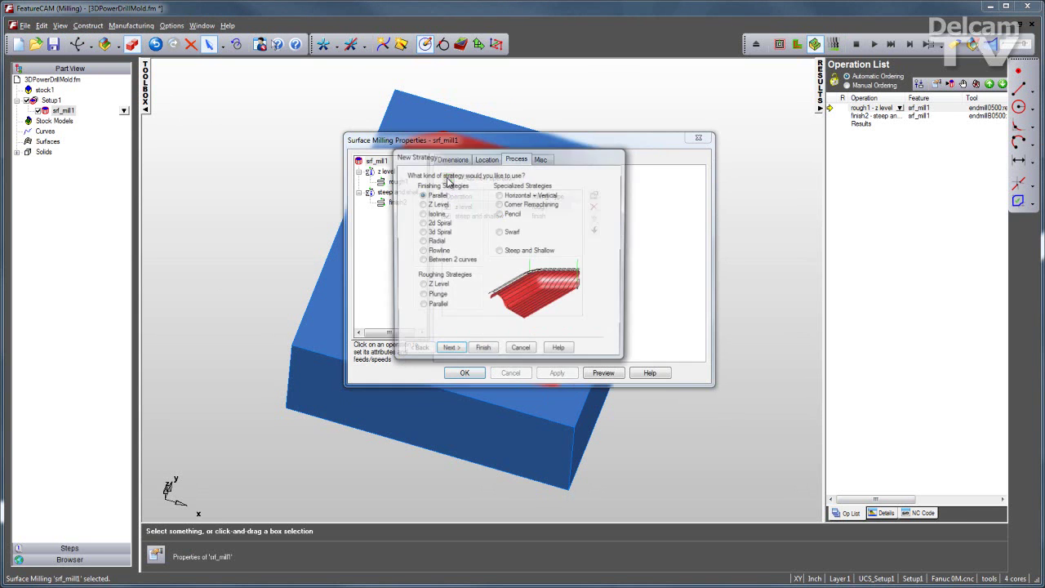
click(498, 204)
click(449, 351)
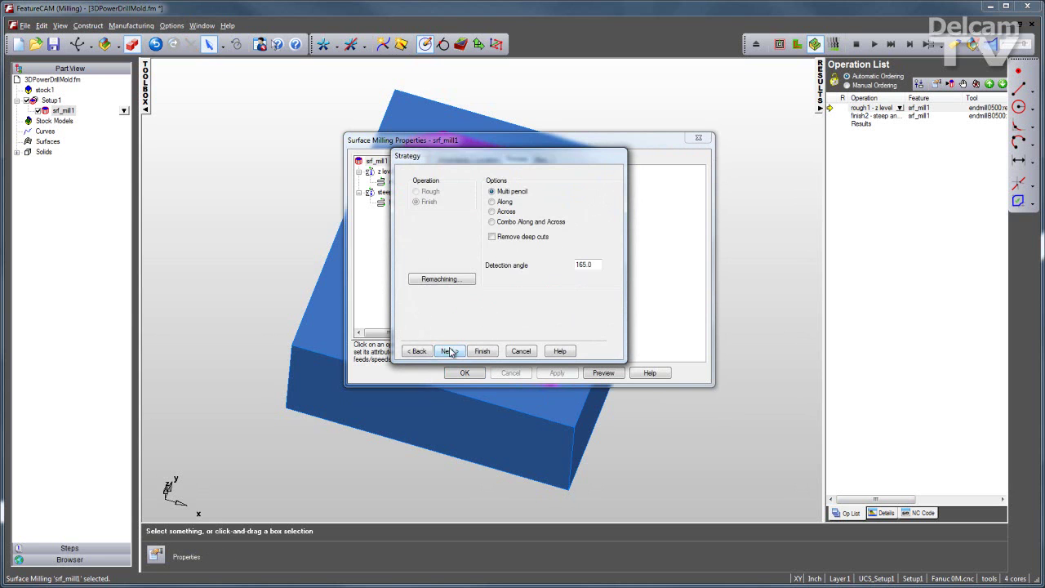
click(441, 280)
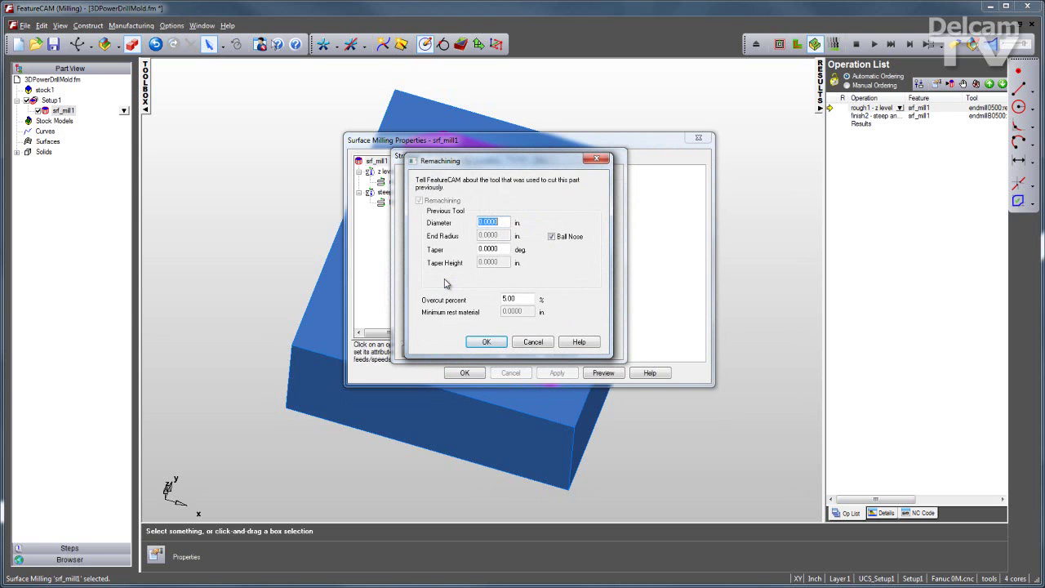
click(487, 342)
click(483, 351)
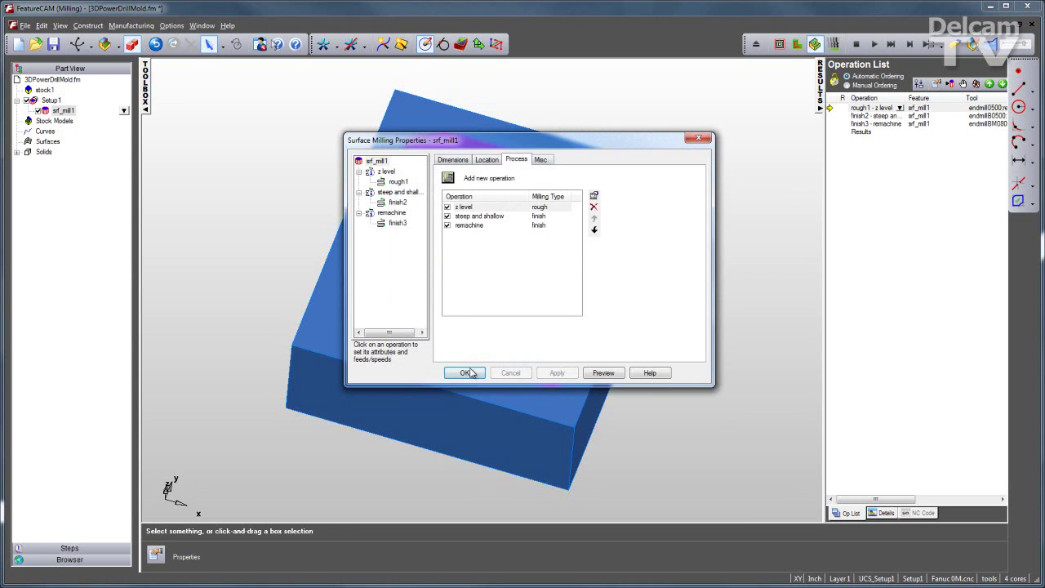
click(467, 372)
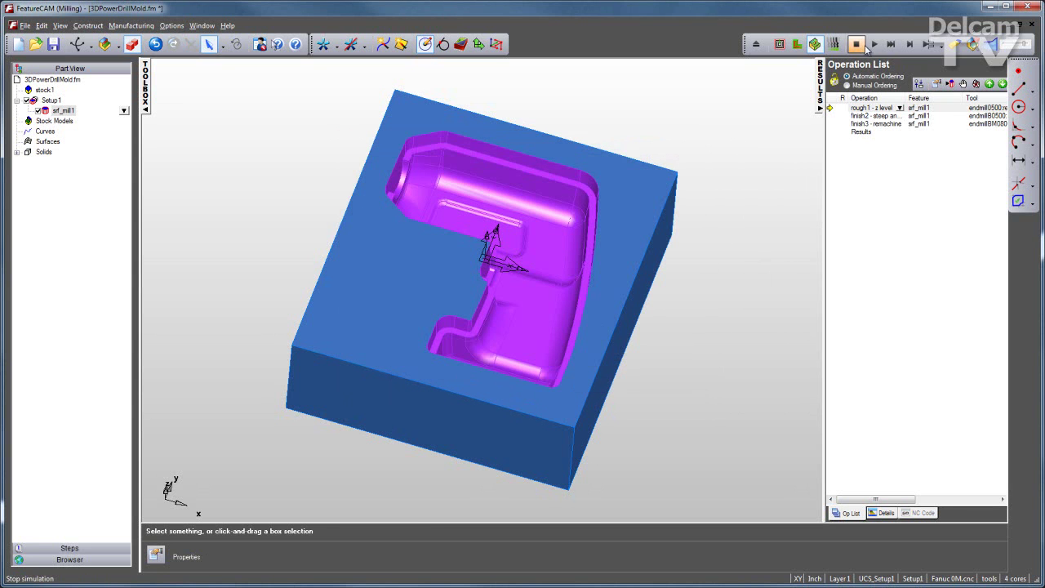